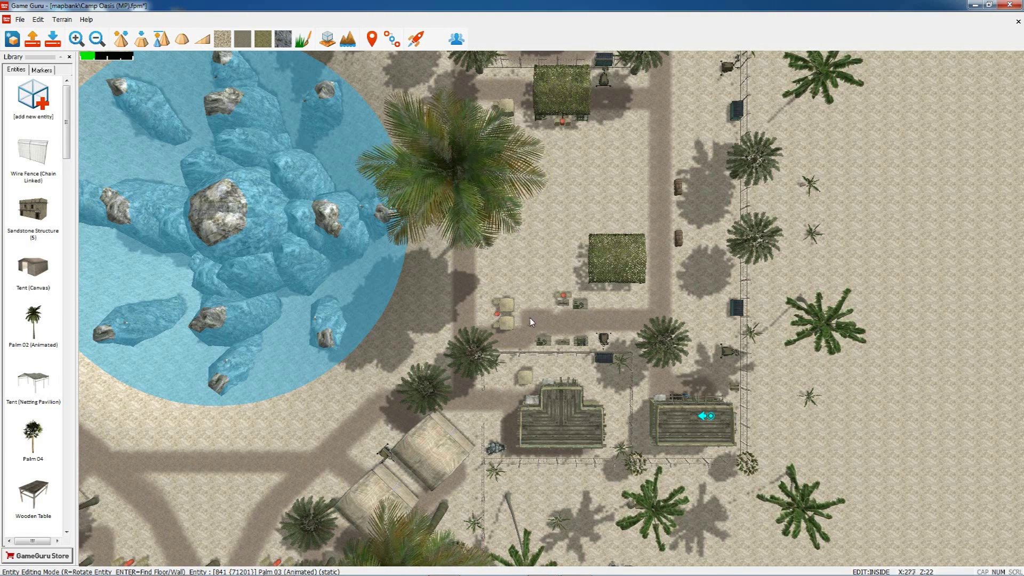
{"action": "scroll", "coordinate": [530, 318], "scroll_direction": "up", "scroll_amount": 1}
{"action": "scroll", "coordinate": [530, 318], "scroll_direction": "up", "scroll_amount": 1}
{"action": "scroll", "coordinate": [530, 317], "scroll_direction": "up", "scroll_amount": 1}
{"action": "scroll", "coordinate": [531, 317], "scroll_direction": "up", "scroll_amount": 1}
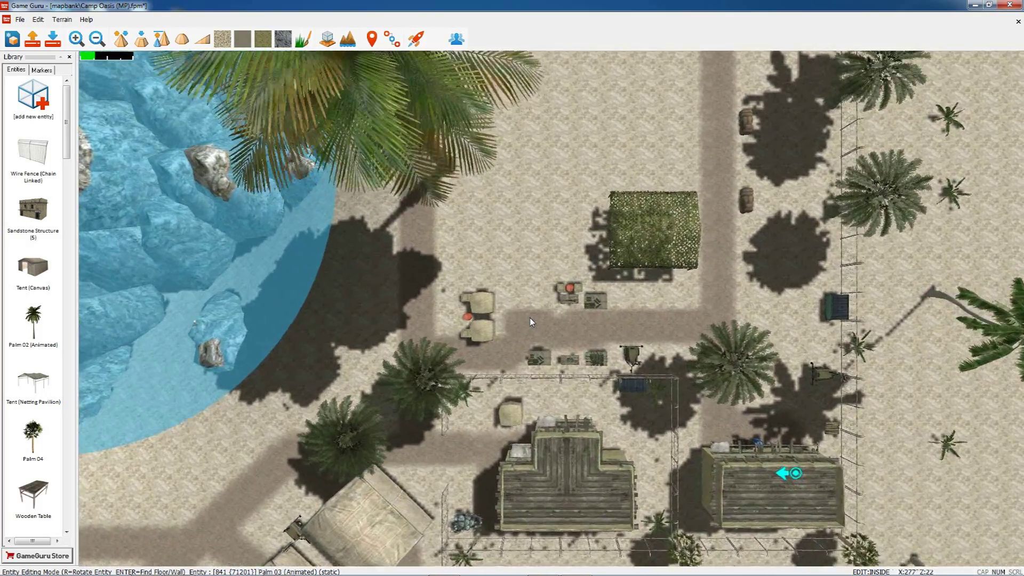
{"action": "scroll", "coordinate": [531, 318], "scroll_direction": "up", "scroll_amount": 1}
{"action": "scroll", "coordinate": [531, 318], "scroll_direction": "up", "scroll_amount": 1}
{"action": "scroll", "coordinate": [531, 318], "scroll_direction": "up", "scroll_amount": 1}
{"action": "scroll", "coordinate": [530, 317], "scroll_direction": "up", "scroll_amount": 2}
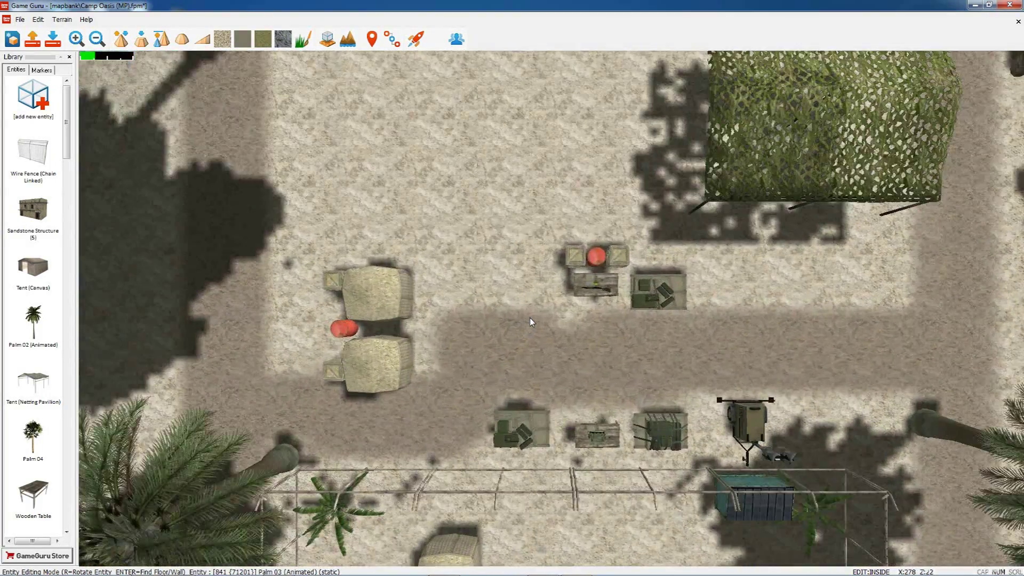
{"action": "scroll", "coordinate": [531, 317], "scroll_direction": "up", "scroll_amount": 1}
{"action": "scroll", "coordinate": [531, 317], "scroll_direction": "up", "scroll_amount": 1}
{"action": "scroll", "coordinate": [531, 322], "scroll_direction": "up", "scroll_amount": 1}
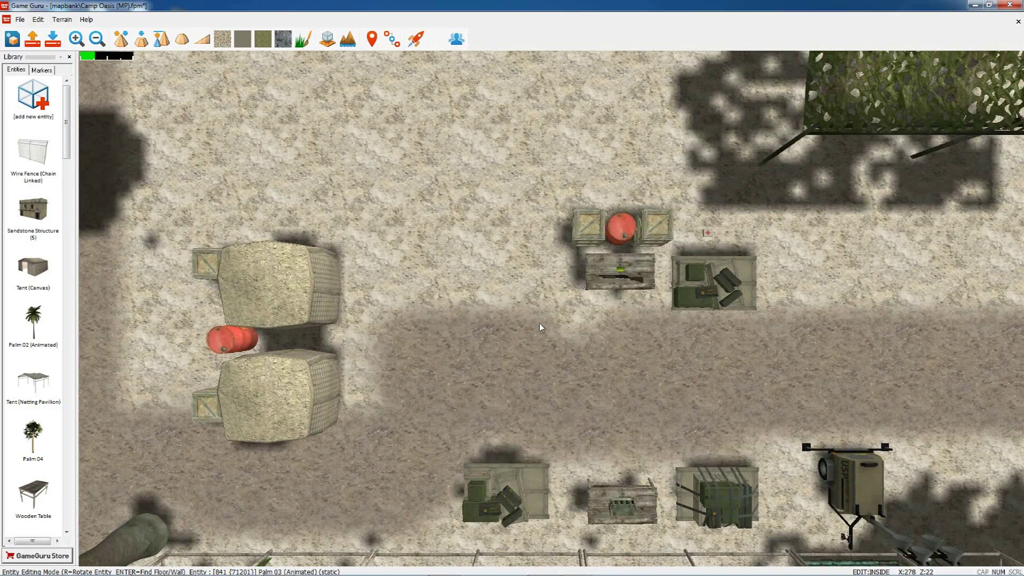
Drag the Supply Drop crate left so it sits beside the wooden crates and red barrel.
{"action": "left_click", "coordinate": [729, 283]}
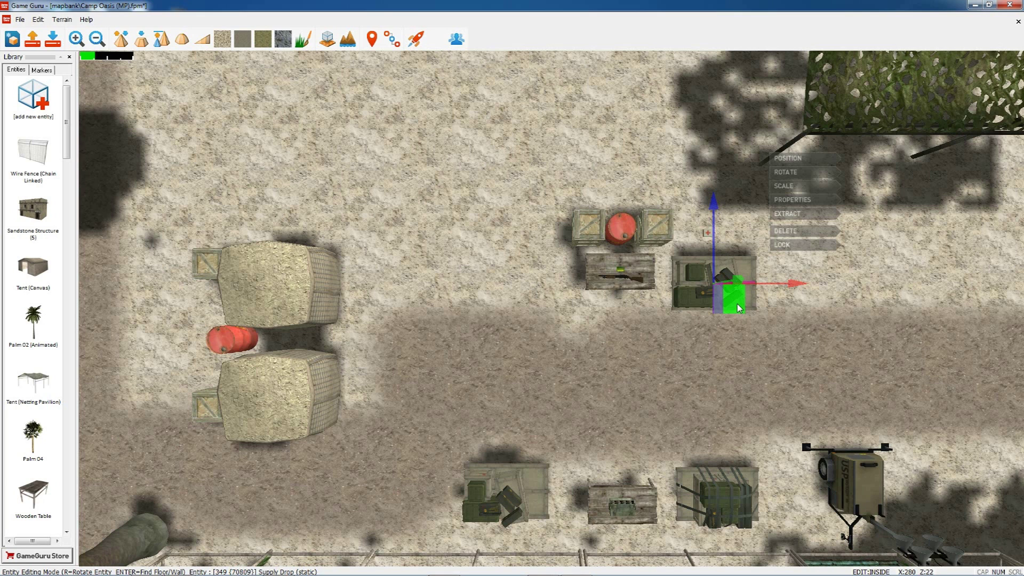
{"action": "mouse_move", "coordinate": [736, 300]}
{"action": "left_mouse_down"}
{"action": "mouse_move", "coordinate": [552, 344]}
{"action": "mouse_move", "coordinate": [498, 275]}
{"action": "left_mouse_up"}
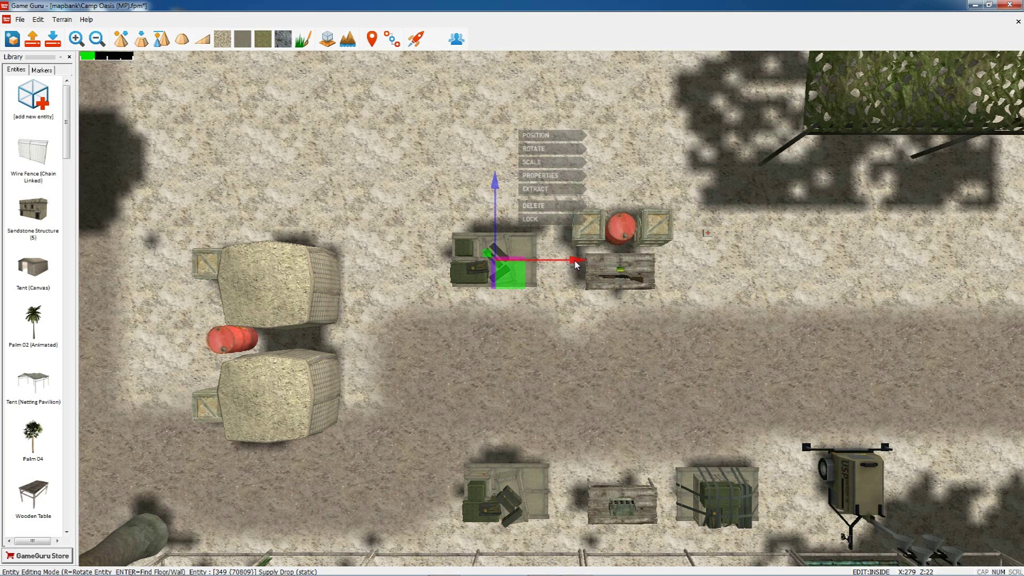
{"action": "left_click_drag", "start_coordinate": [574, 264], "coordinate": [550, 266]}
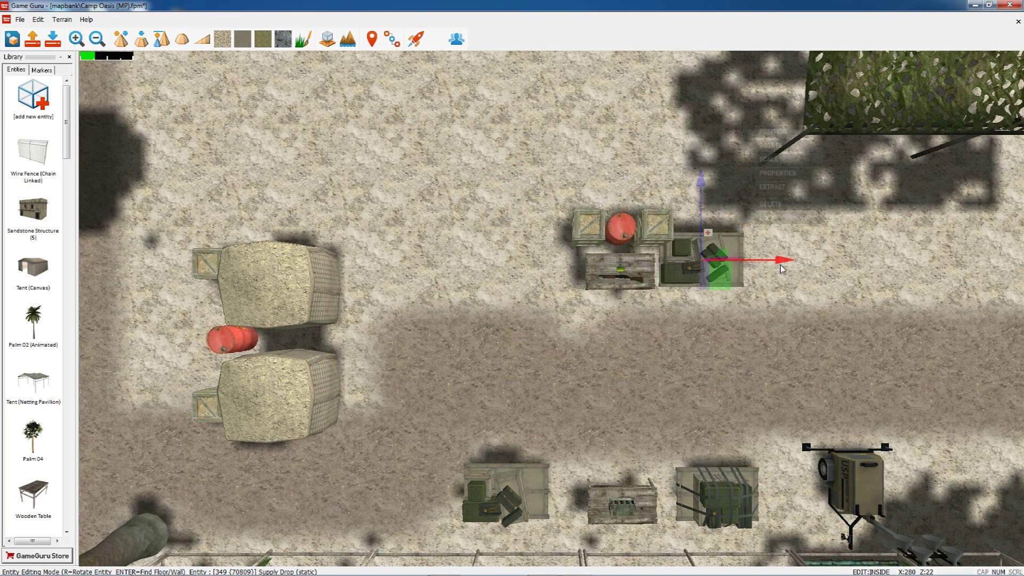
{"action": "left_click_drag", "start_coordinate": [550, 267], "coordinate": [479, 245]}
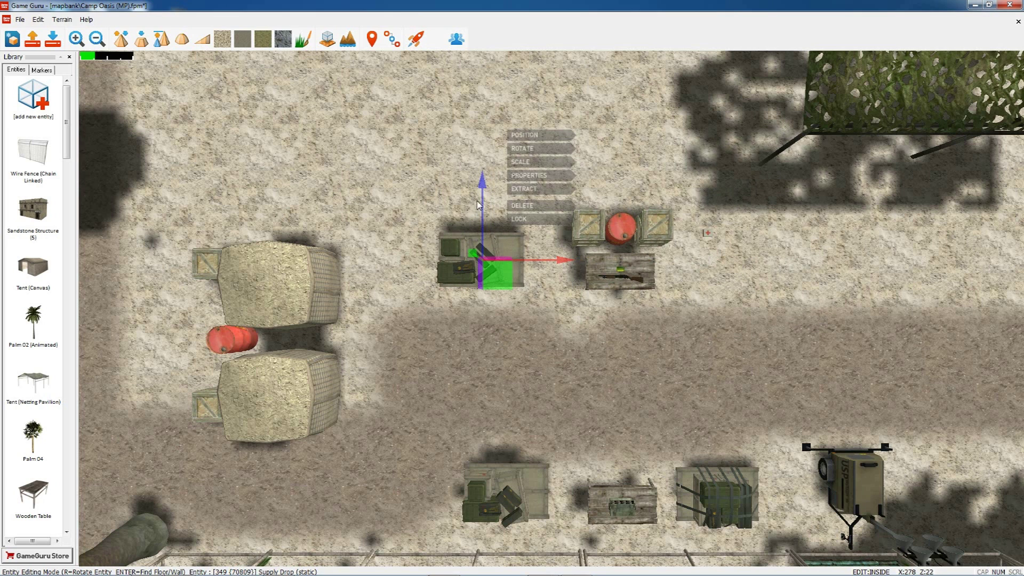
{"action": "left_click_drag", "start_coordinate": [484, 205], "coordinate": [477, 249]}
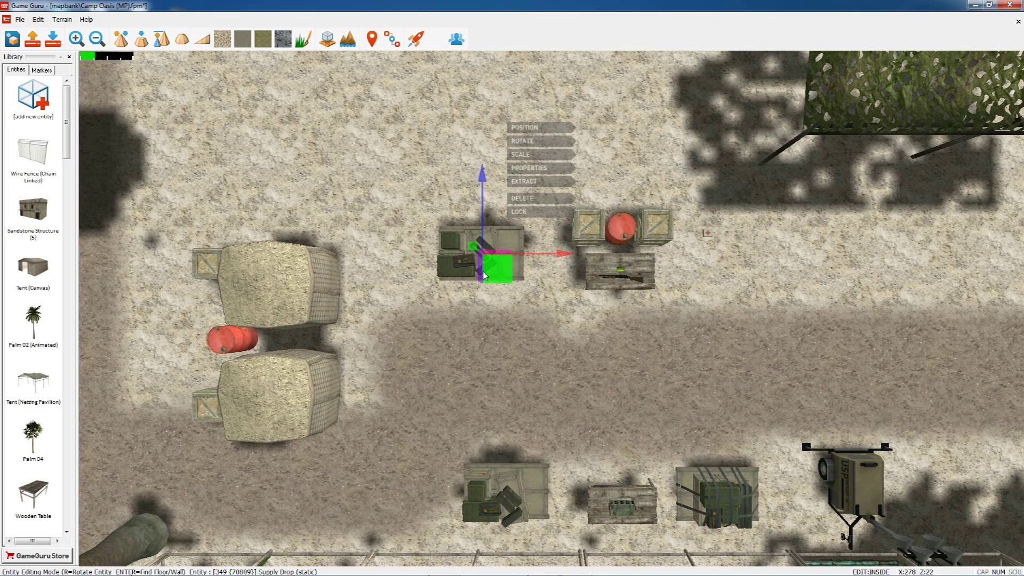
{"action": "right_click_drag", "start_coordinate": [483, 274], "coordinate": [375, 272]}
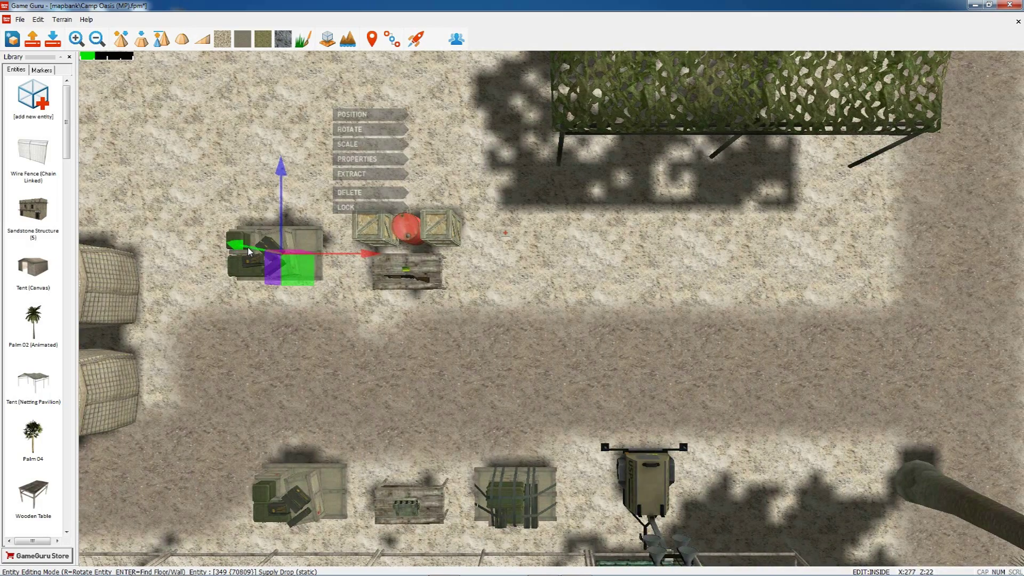
{"action": "left_click_drag", "start_coordinate": [245, 251], "coordinate": [157, 234]}
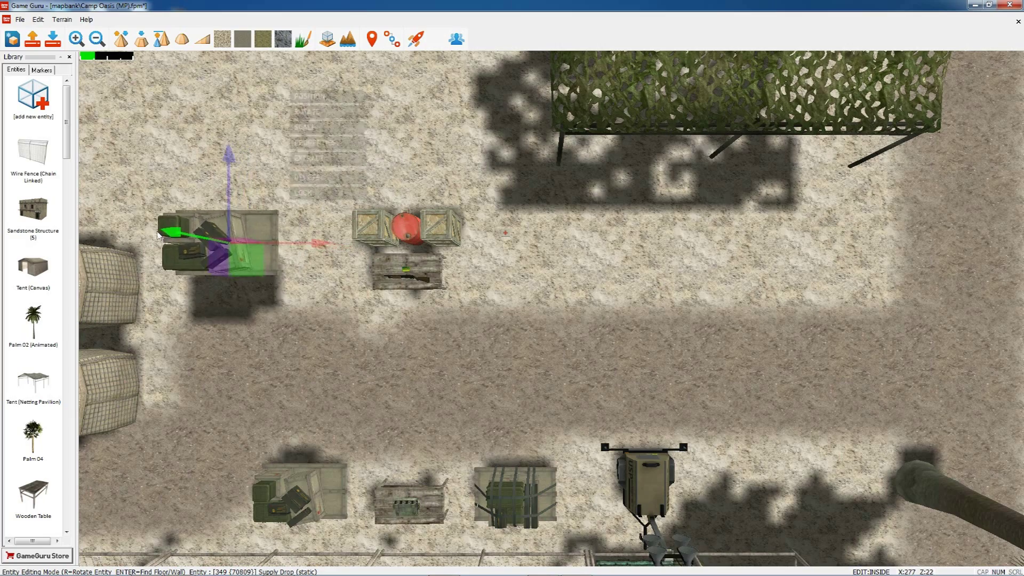
{"action": "mouse_move", "coordinate": [232, 258]}
{"action": "left_mouse_down"}
{"action": "mouse_move", "coordinate": [350, 252]}
{"action": "mouse_move", "coordinate": [441, 271]}
{"action": "left_mouse_up"}
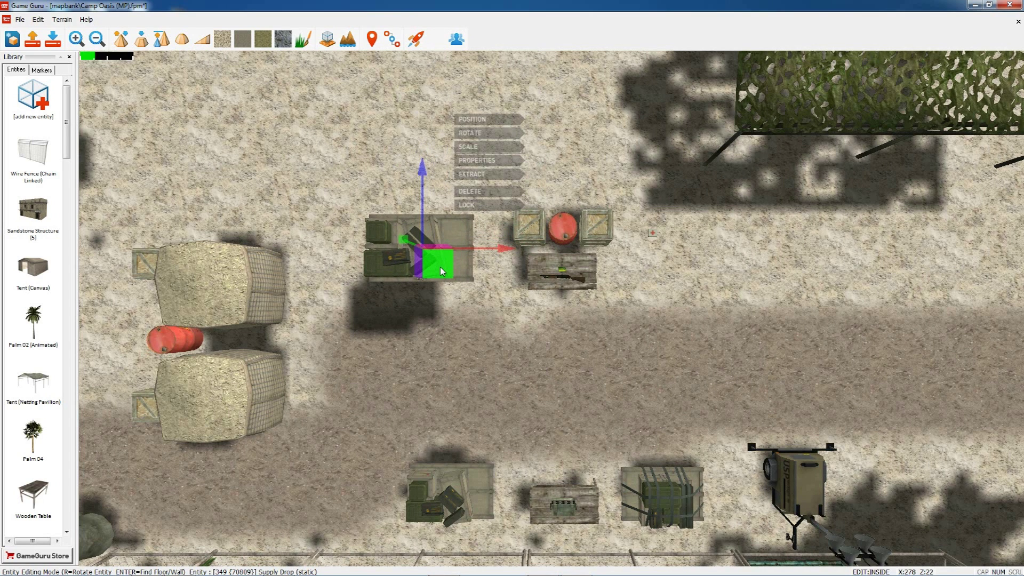
{"action": "left_click_drag", "start_coordinate": [442, 269], "coordinate": [447, 269]}
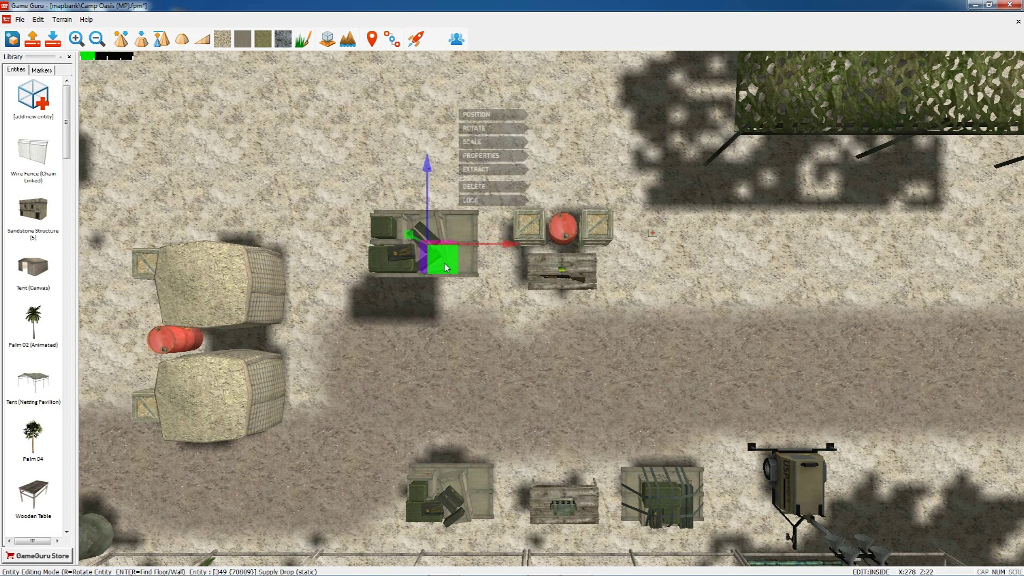
{"action": "left_click_drag", "start_coordinate": [446, 266], "coordinate": [445, 270]}
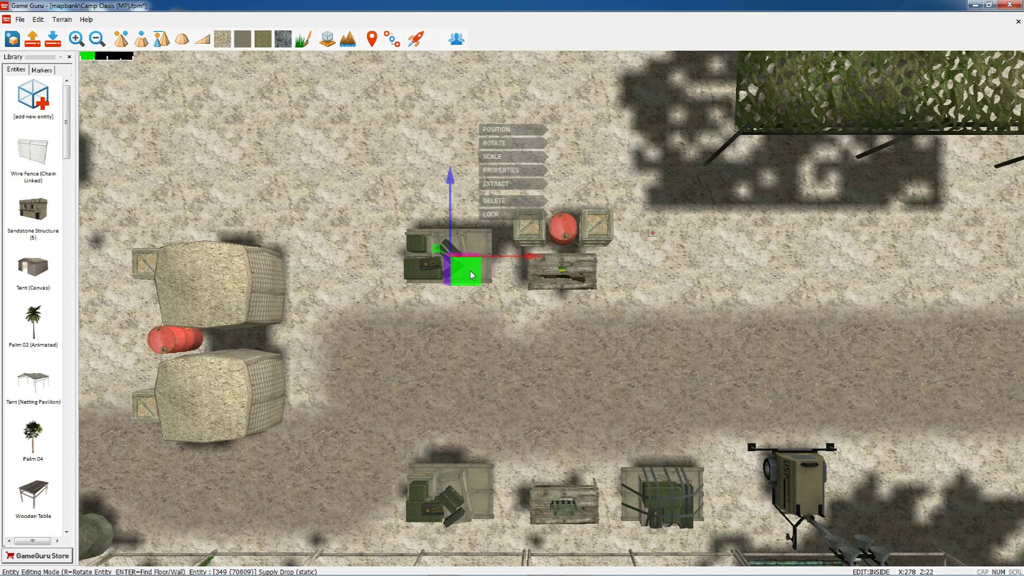
{"action": "left_click", "coordinate": [502, 149]}
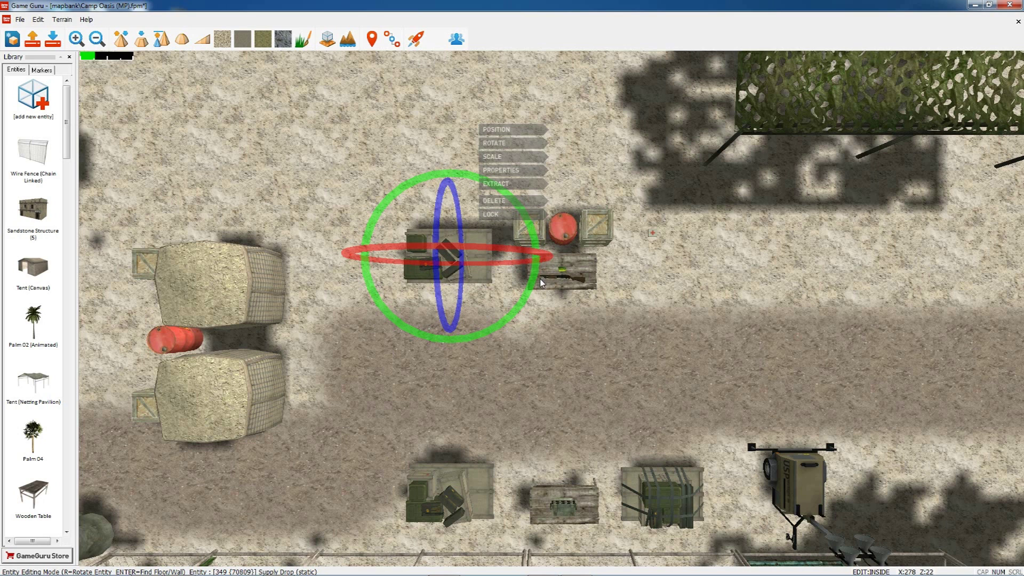
Turn the Supply Drop crate on its vertical axis until it is squarely aligned.
{"action": "mouse_move", "coordinate": [404, 189]}
{"action": "left_mouse_down"}
{"action": "mouse_move", "coordinate": [471, 319]}
{"action": "mouse_move", "coordinate": [523, 297]}
{"action": "left_mouse_up"}
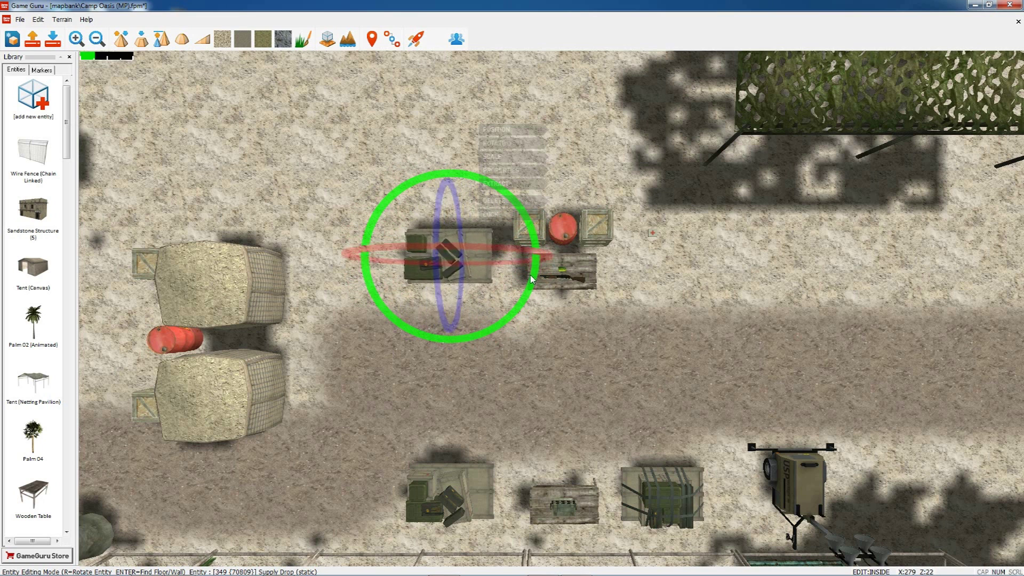
{"action": "mouse_move", "coordinate": [522, 298]}
{"action": "left_mouse_down"}
{"action": "mouse_move", "coordinate": [540, 258]}
{"action": "mouse_move", "coordinate": [499, 254]}
{"action": "mouse_move", "coordinate": [514, 254]}
{"action": "left_mouse_up"}
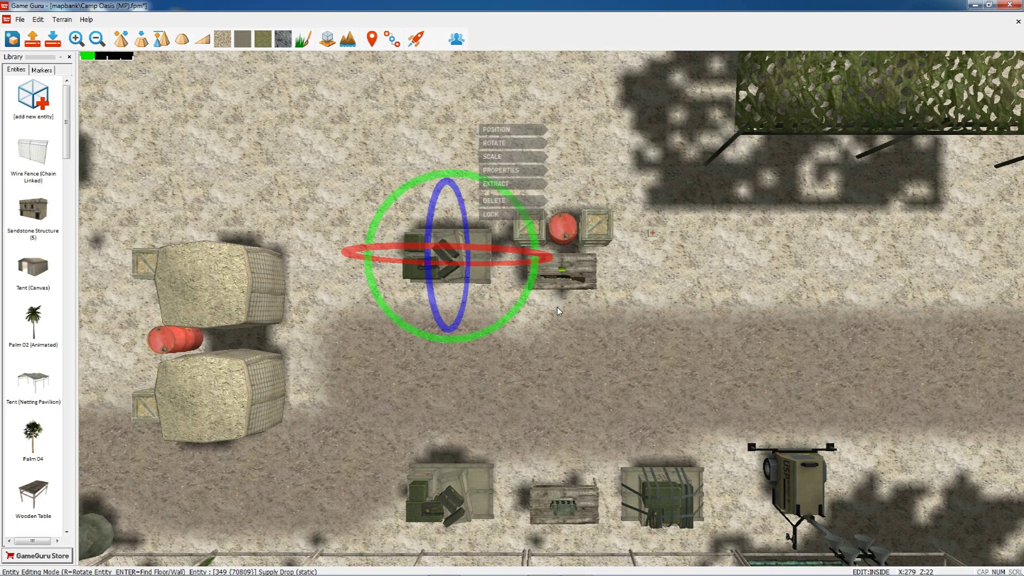
Shrink the Supply Drop crate slightly with the scale gizmo and recentre the view on it.
{"action": "left_click", "coordinate": [505, 159]}
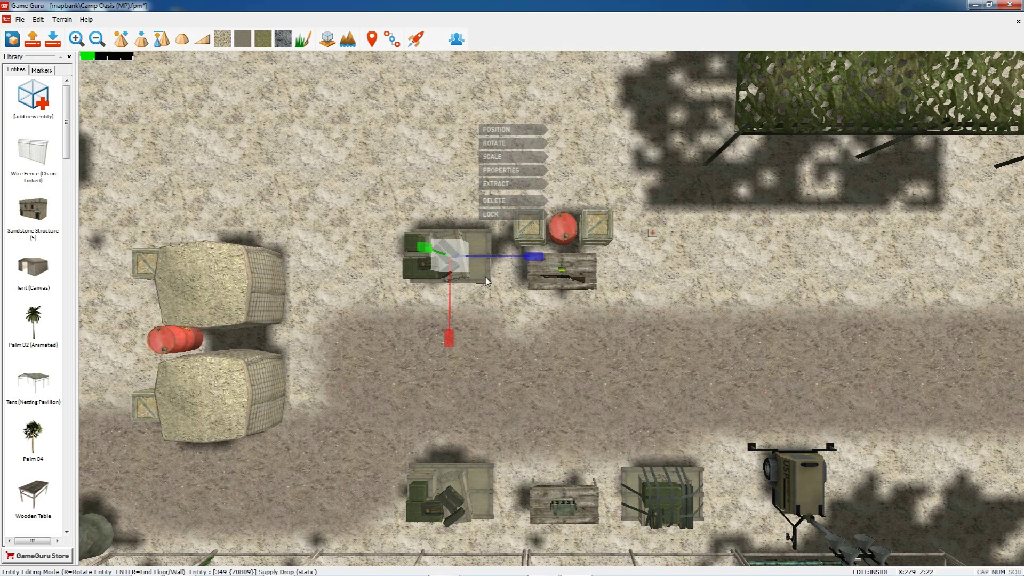
{"action": "left_click_drag", "start_coordinate": [534, 257], "coordinate": [541, 263]}
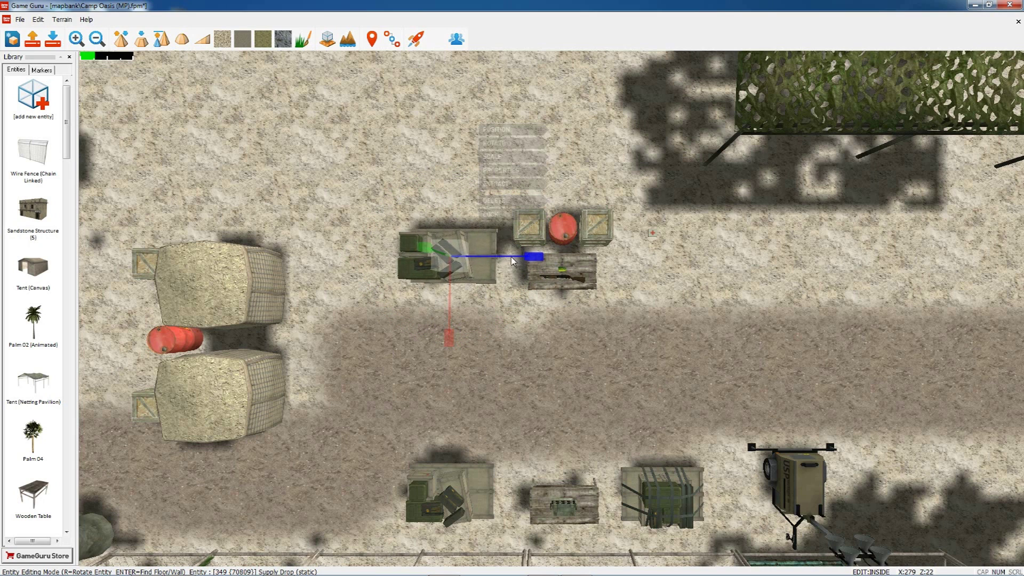
{"action": "mouse_move", "coordinate": [541, 262]}
{"action": "left_mouse_down"}
{"action": "mouse_move", "coordinate": [439, 332]}
{"action": "mouse_move", "coordinate": [448, 343]}
{"action": "left_mouse_up"}
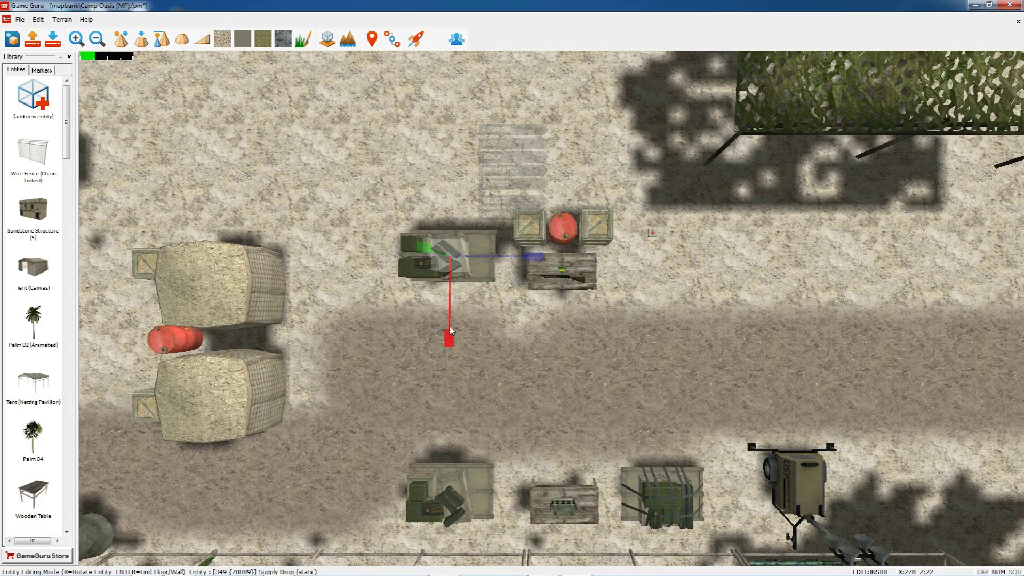
{"action": "right_click_drag", "start_coordinate": [427, 296], "coordinate": [234, 247]}
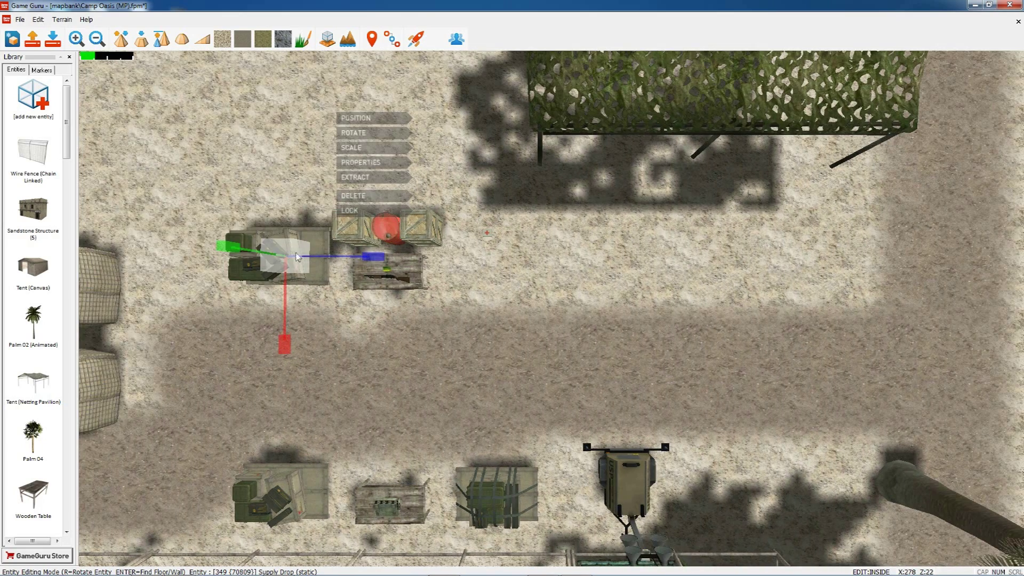
{"action": "left_click_drag", "start_coordinate": [206, 241], "coordinate": [238, 254]}
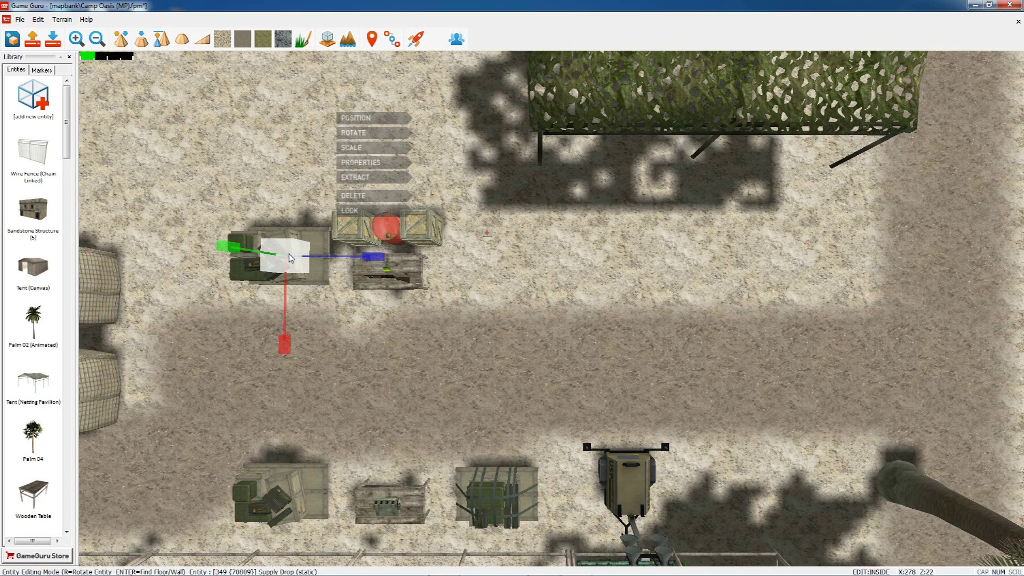
{"action": "left_click_drag", "start_coordinate": [289, 258], "coordinate": [288, 261]}
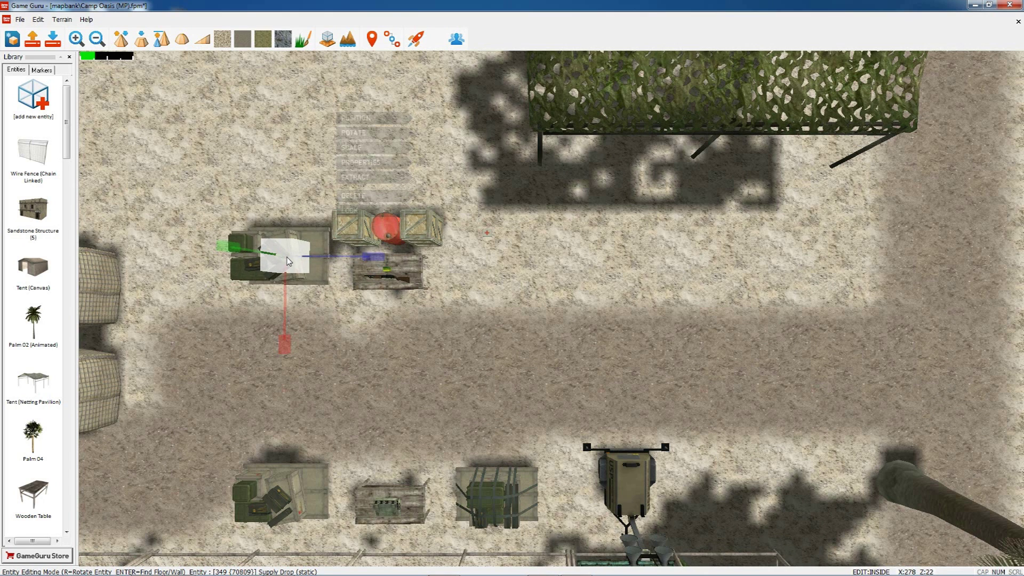
{"action": "left_click_drag", "start_coordinate": [290, 264], "coordinate": [324, 277]}
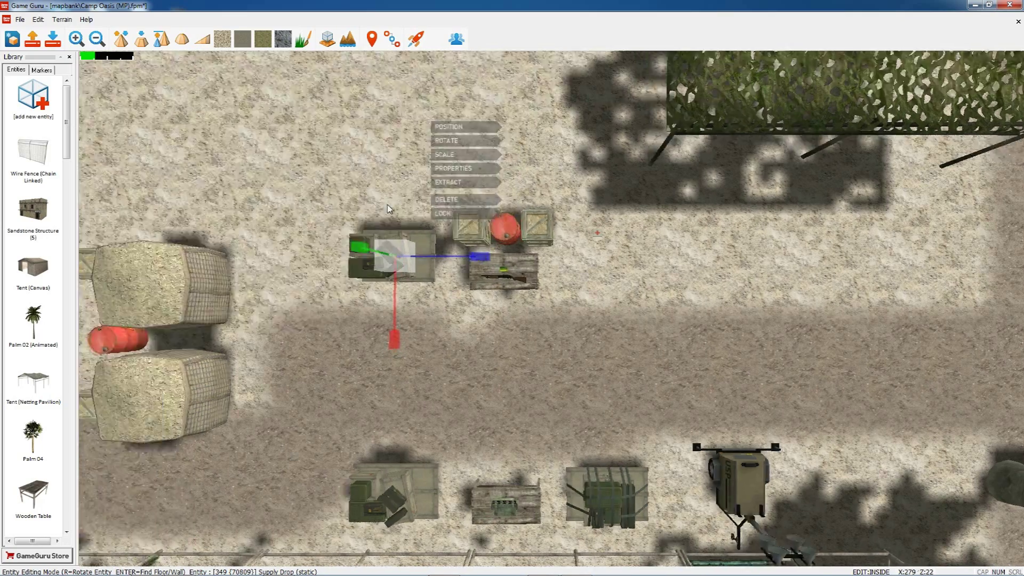
{"action": "right_click_drag", "start_coordinate": [324, 277], "coordinate": [606, 279]}
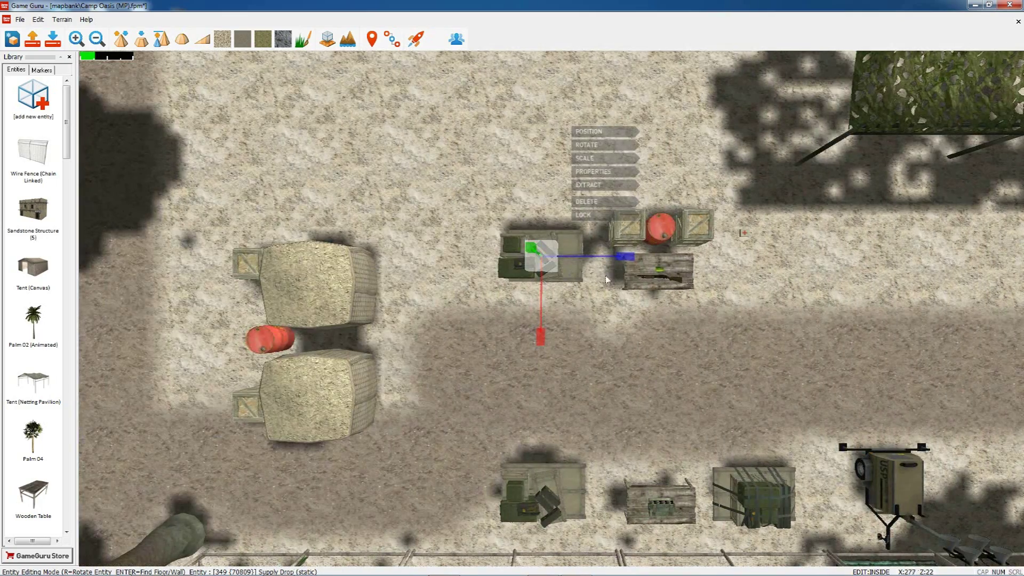
{"action": "left_click", "coordinate": [596, 173]}
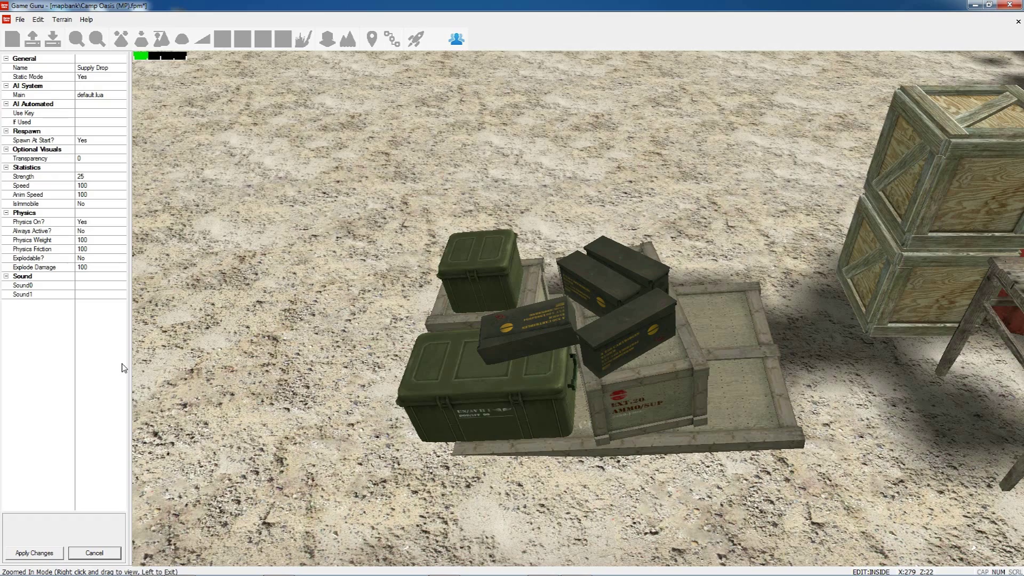
{"action": "left_click", "coordinate": [34, 552]}
Pick up the Supply Drop crate and set it down slightly to the right.
{"action": "left_click", "coordinate": [570, 308]}
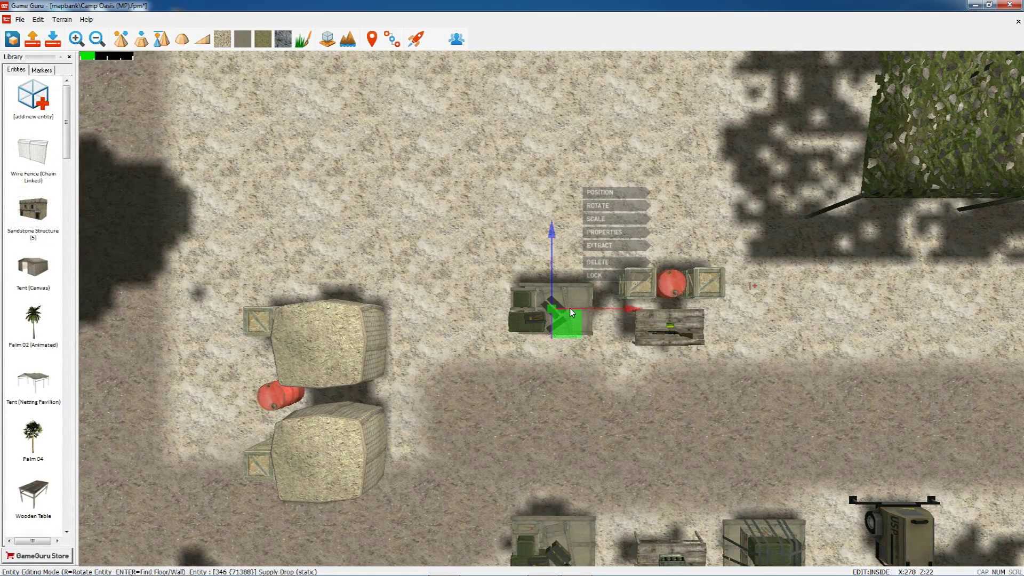
{"action": "left_click", "coordinate": [616, 245]}
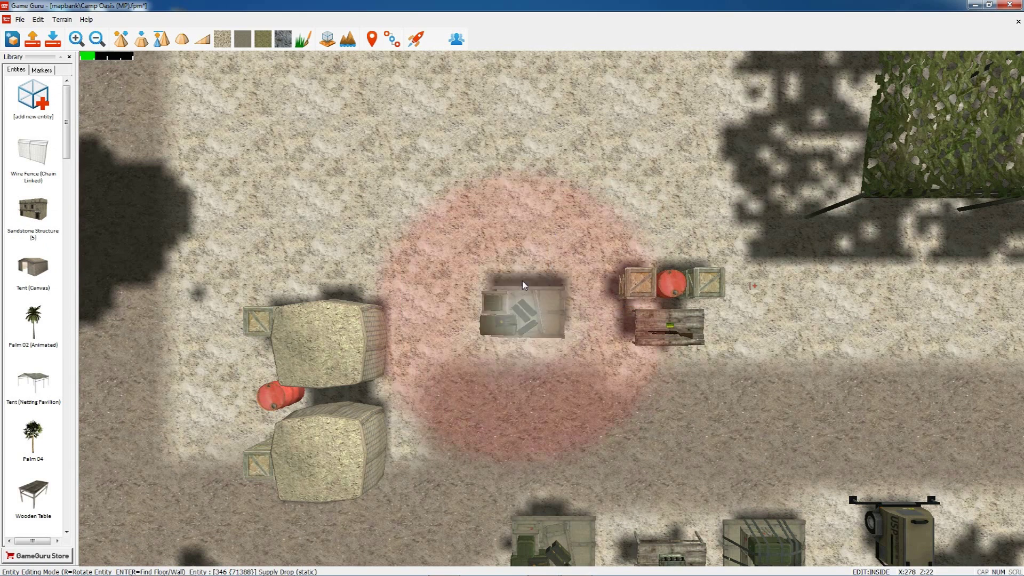
{"action": "left_click_drag", "start_coordinate": [523, 286], "coordinate": [554, 298]}
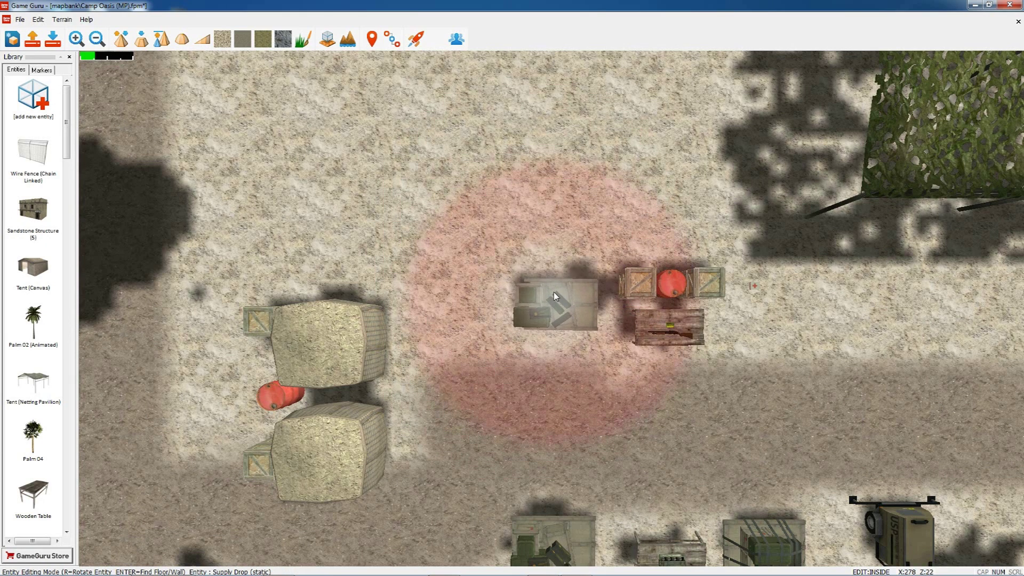
{"action": "left_click", "coordinate": [552, 296]}
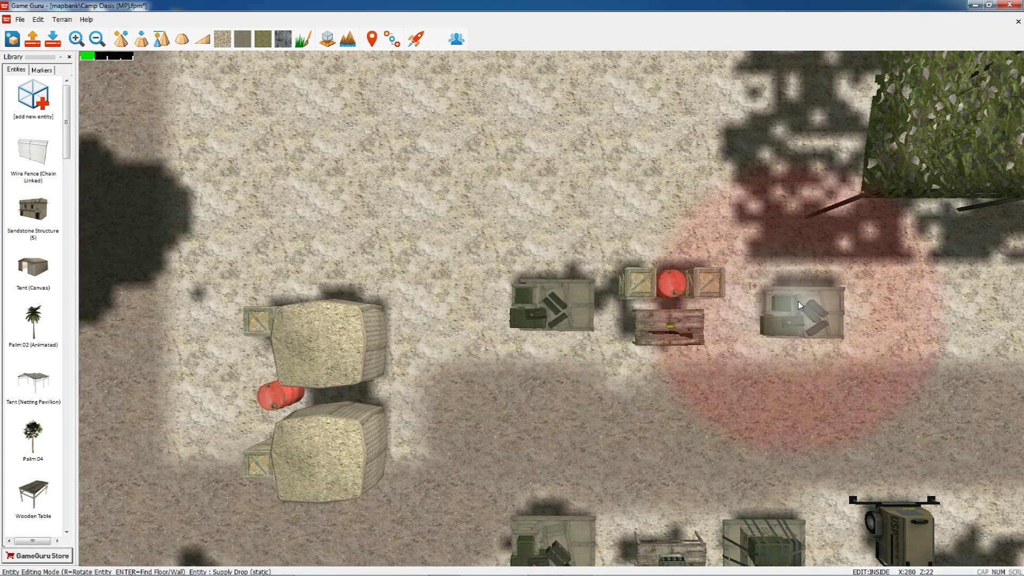
Place a Supply Drop copy right of the barrel crates and a rotated copy above the original.
{"action": "left_click", "coordinate": [799, 300]}
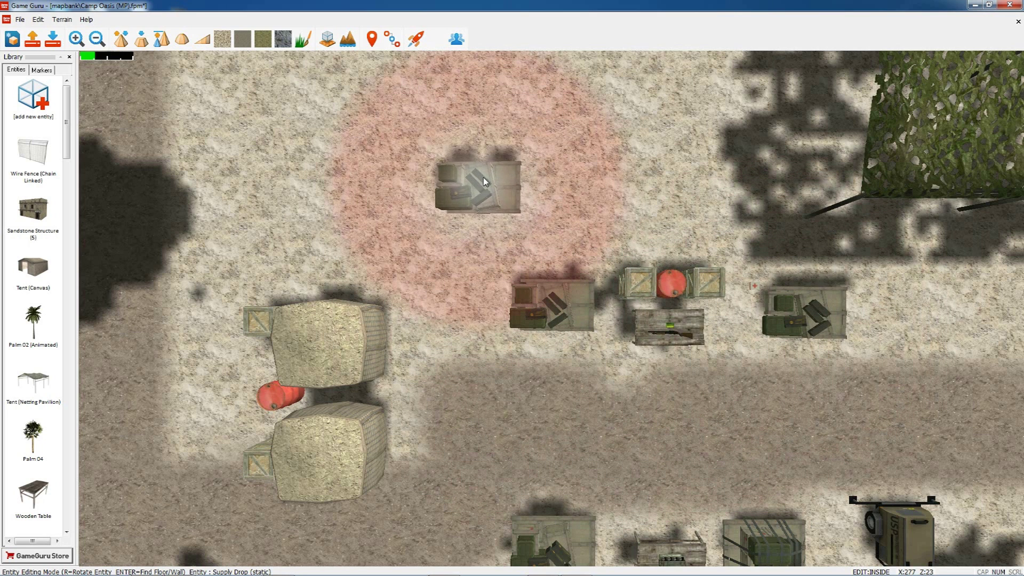
{"action": "key", "text": "r"}
{"action": "key", "text": "r"}
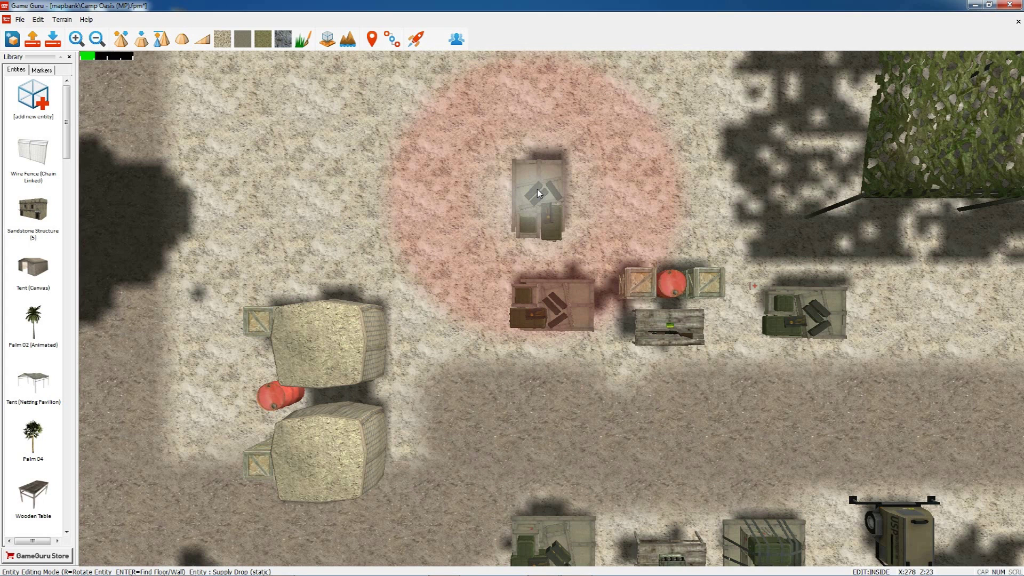
{"action": "key", "text": "r"}
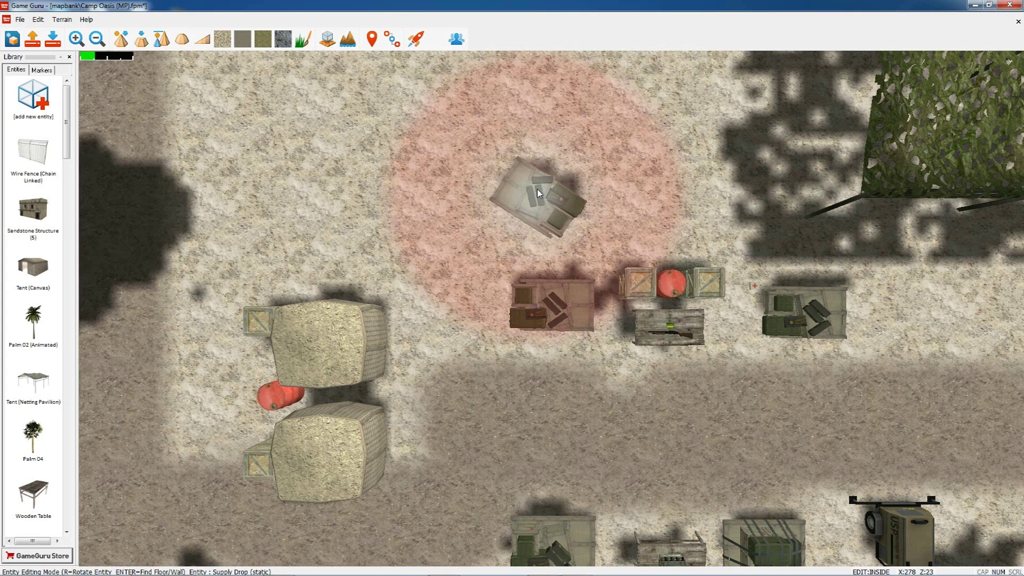
{"action": "left_click", "coordinate": [536, 196]}
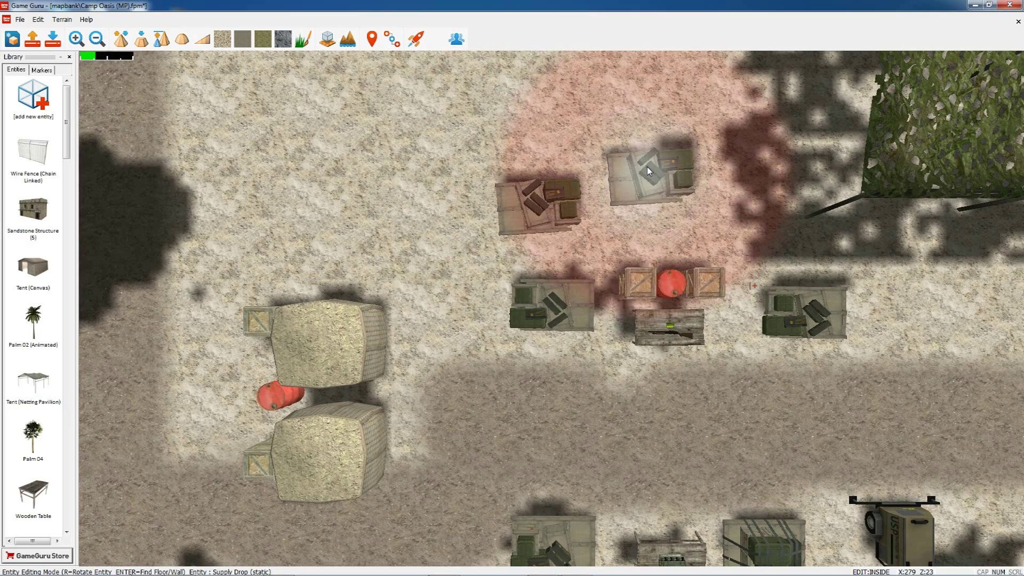
{"action": "right_click", "coordinate": [649, 171]}
{"action": "scroll", "coordinate": [650, 171], "scroll_direction": "down", "scroll_amount": 3}
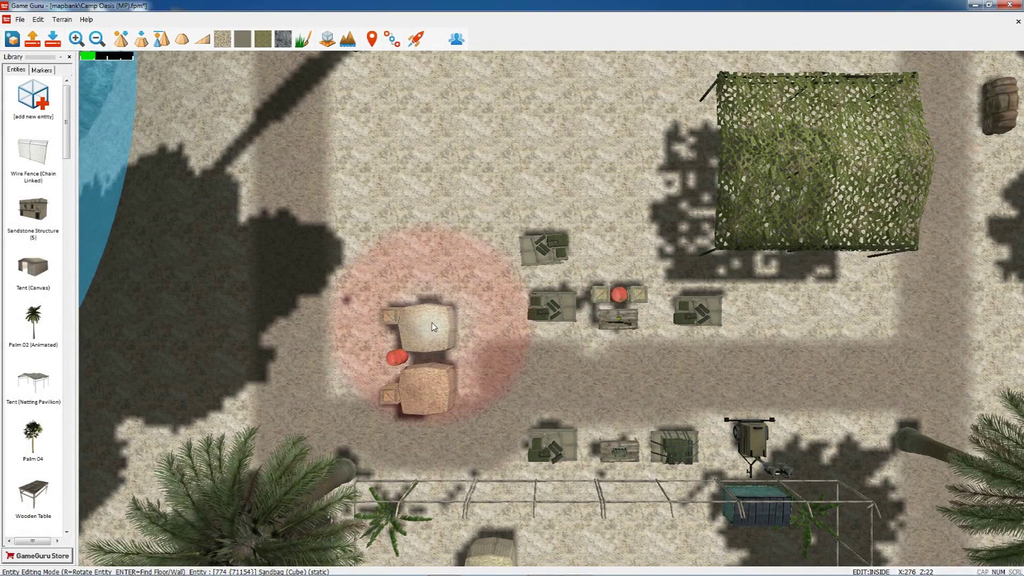
Delete the upper sandbag block and the small wooden crate next to it.
{"action": "right_click", "coordinate": [436, 325]}
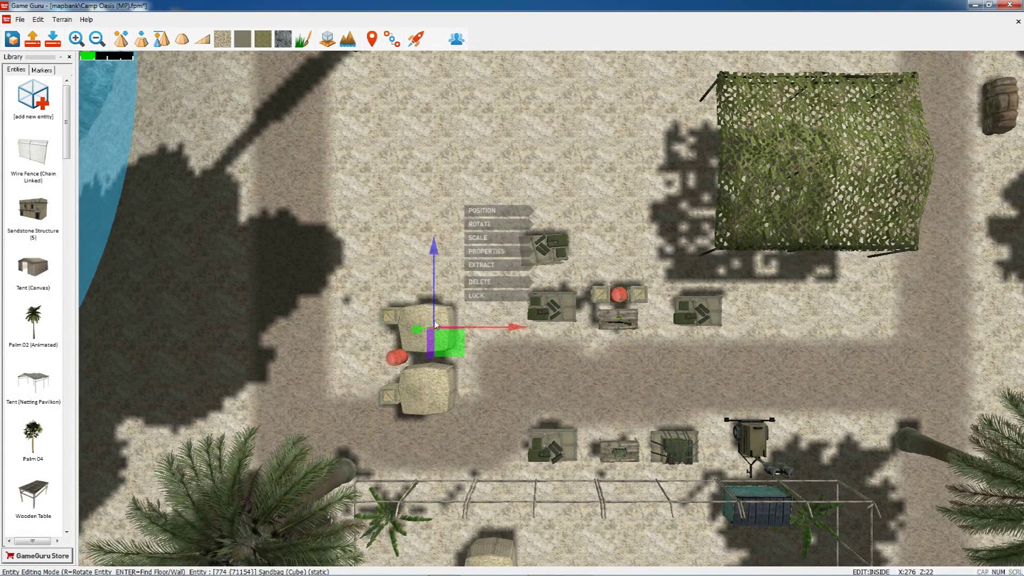
{"action": "left_click", "coordinate": [489, 286]}
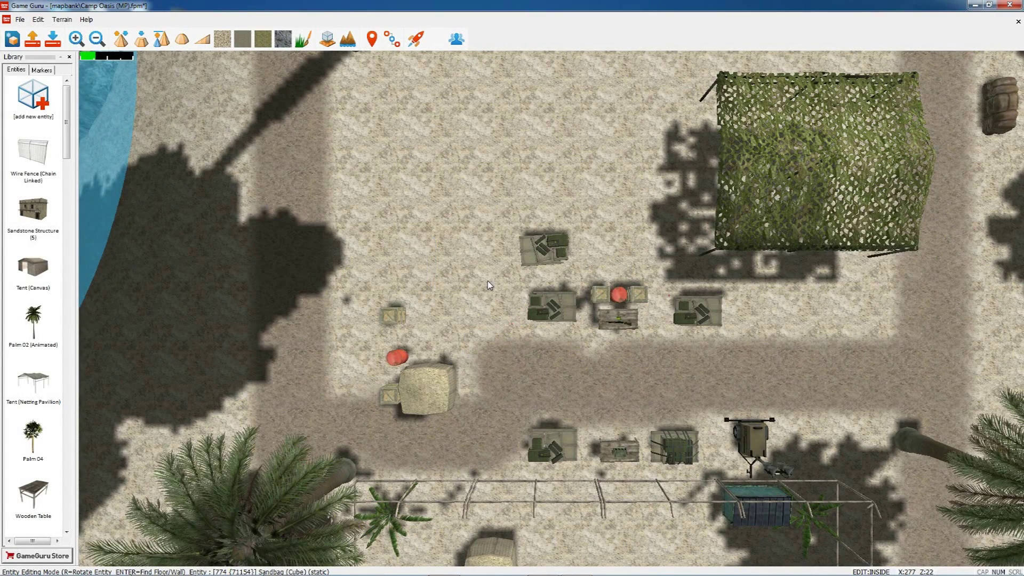
{"action": "right_click", "coordinate": [393, 319]}
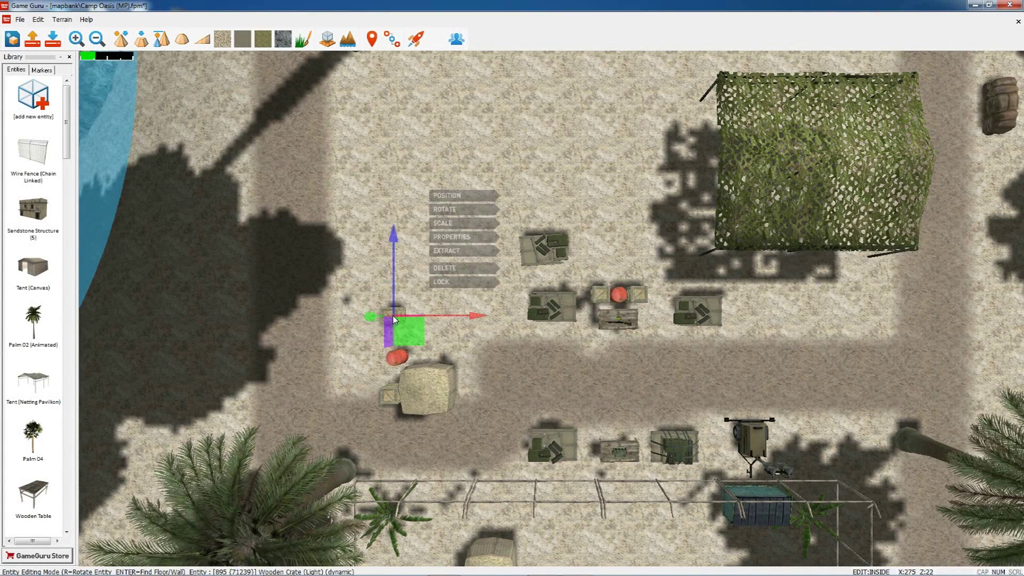
{"action": "left_click", "coordinate": [451, 269]}
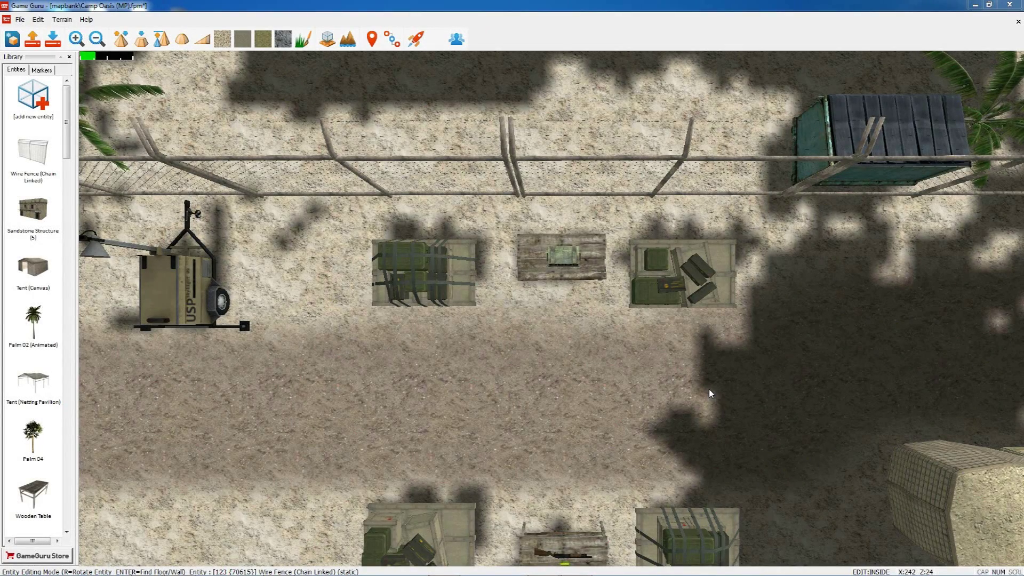
Select the Wooden Table and lock it in place.
{"action": "key", "text": "t"}
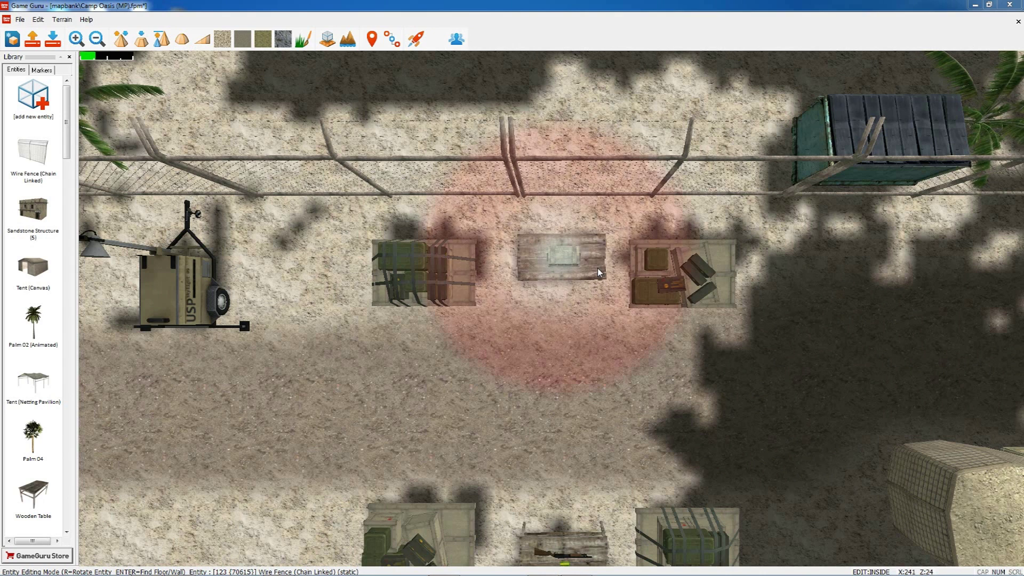
{"action": "left_click_drag", "start_coordinate": [598, 269], "coordinate": [590, 271]}
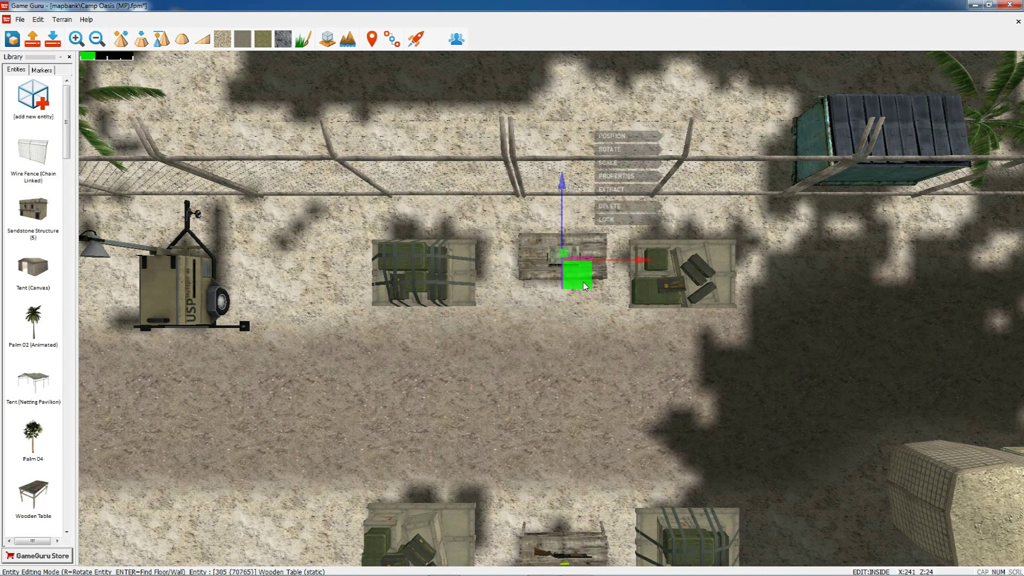
{"action": "left_click", "coordinate": [609, 220]}
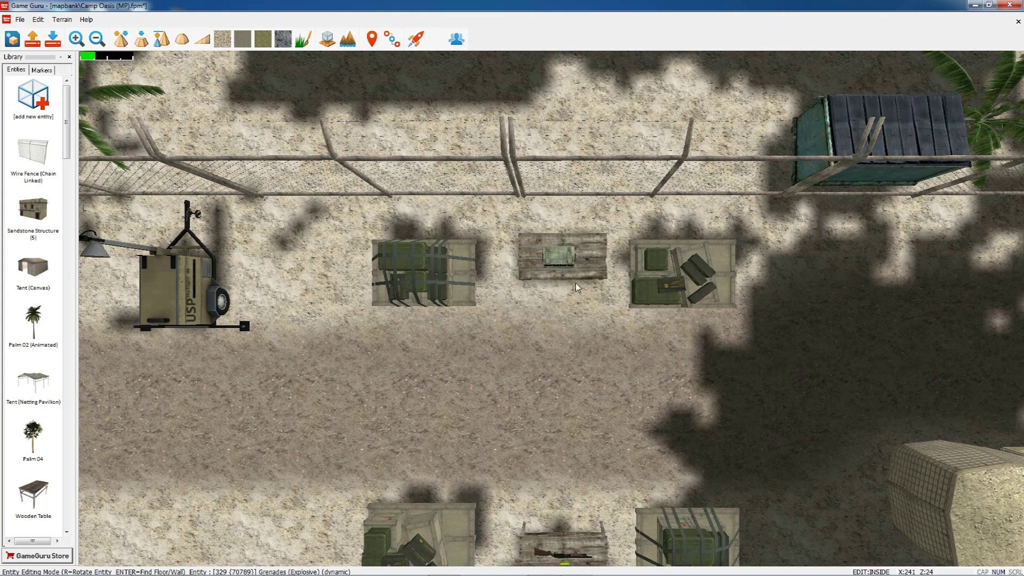
Test the lock by selecting the grenades on the table, then reselect and drag the table.
{"action": "left_click", "coordinate": [556, 256]}
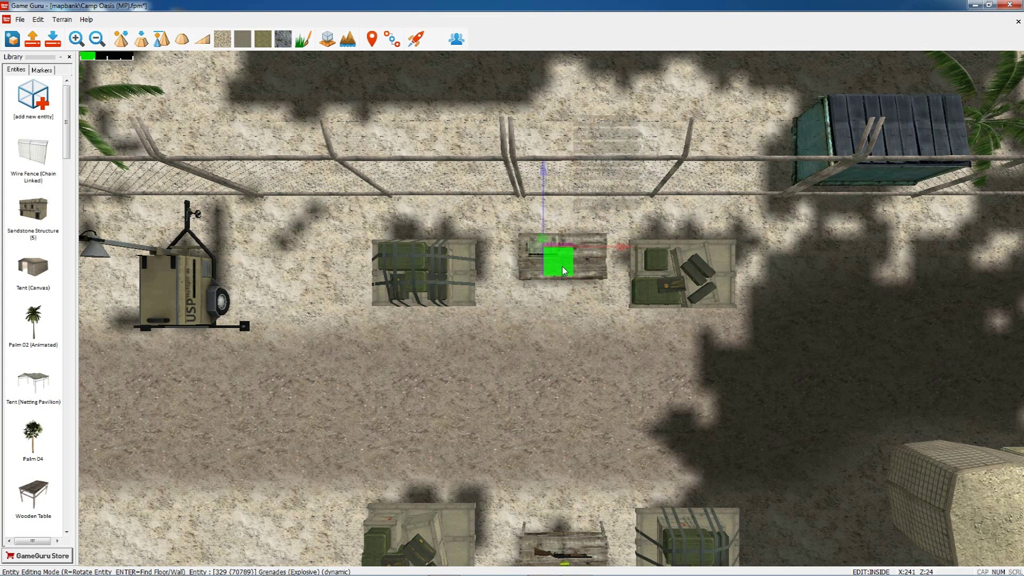
{"action": "left_click", "coordinate": [591, 270]}
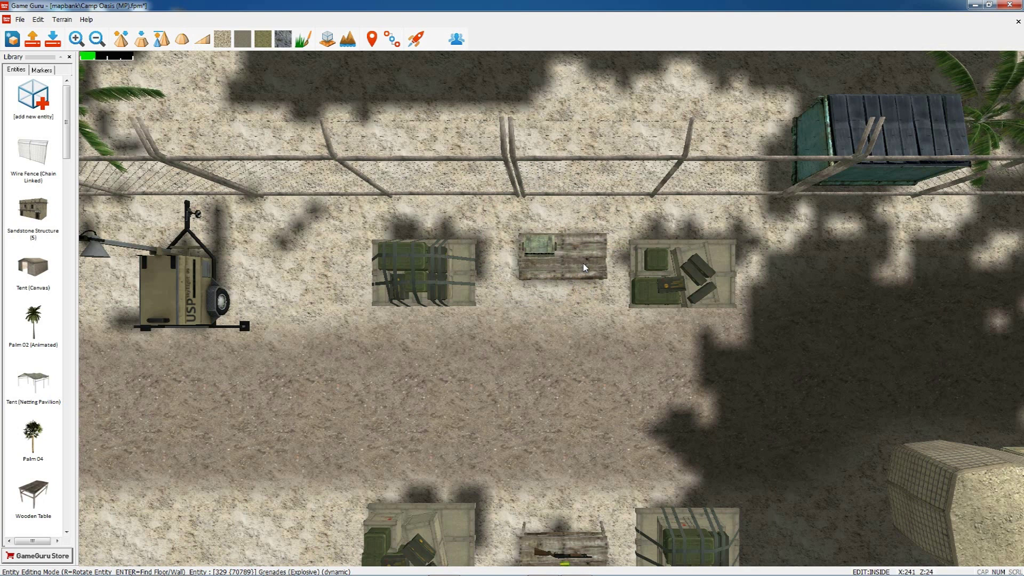
{"action": "left_click", "coordinate": [580, 260]}
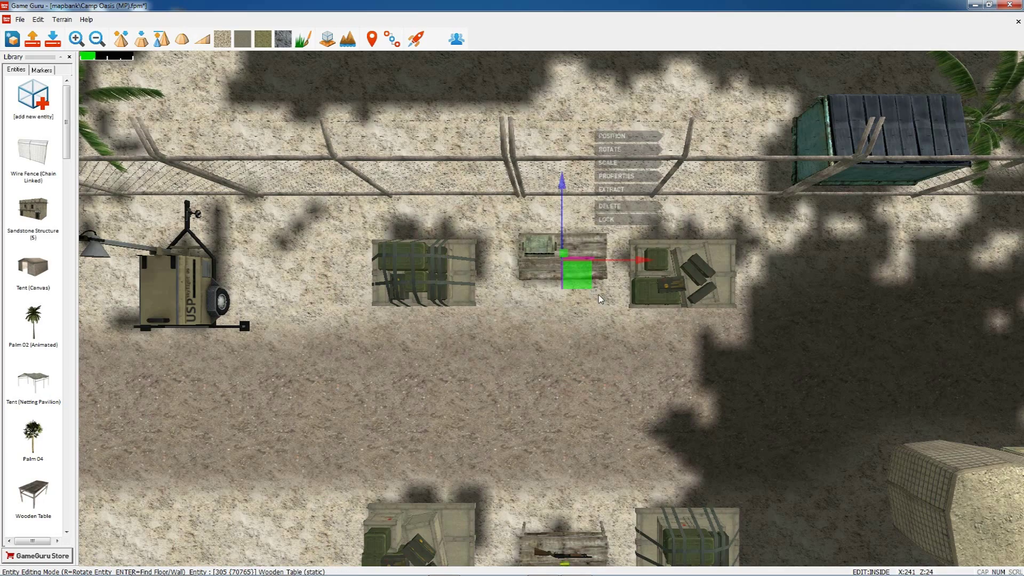
{"action": "left_click_drag", "start_coordinate": [582, 285], "coordinate": [600, 256]}
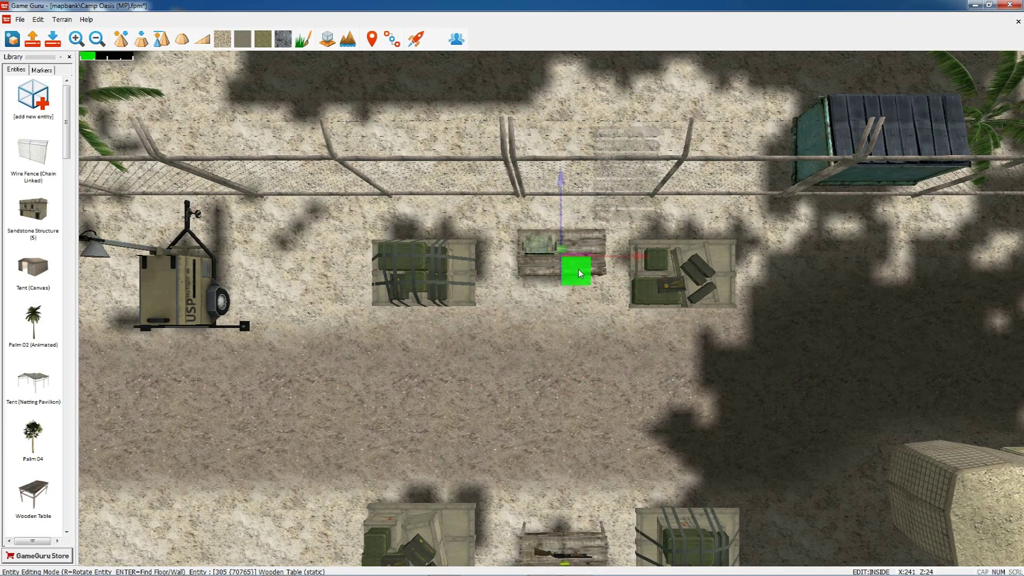